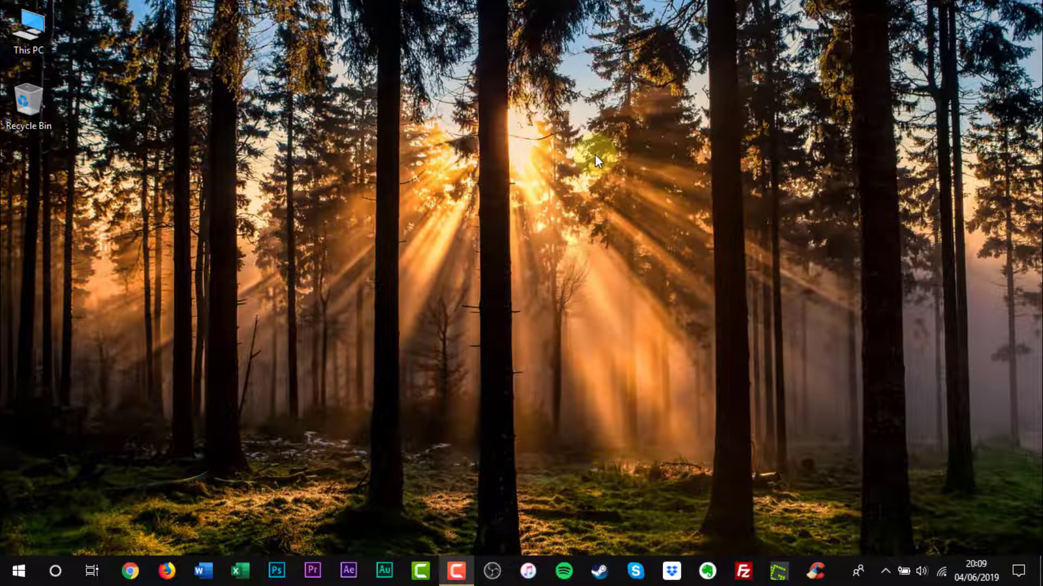
pyautogui.click(168, 571)
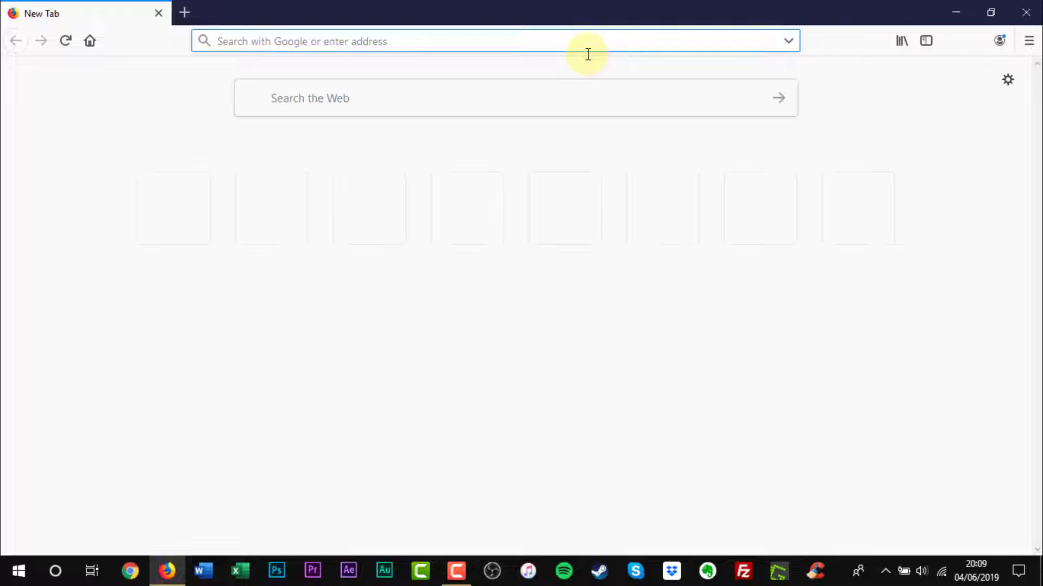
pyautogui.click(549, 39)
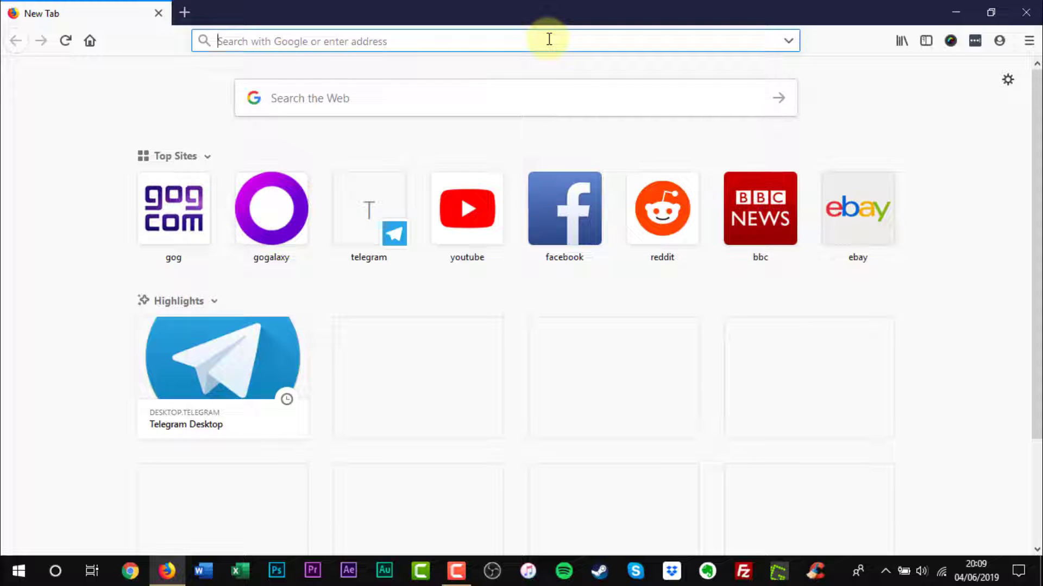
pyautogui.write('www')
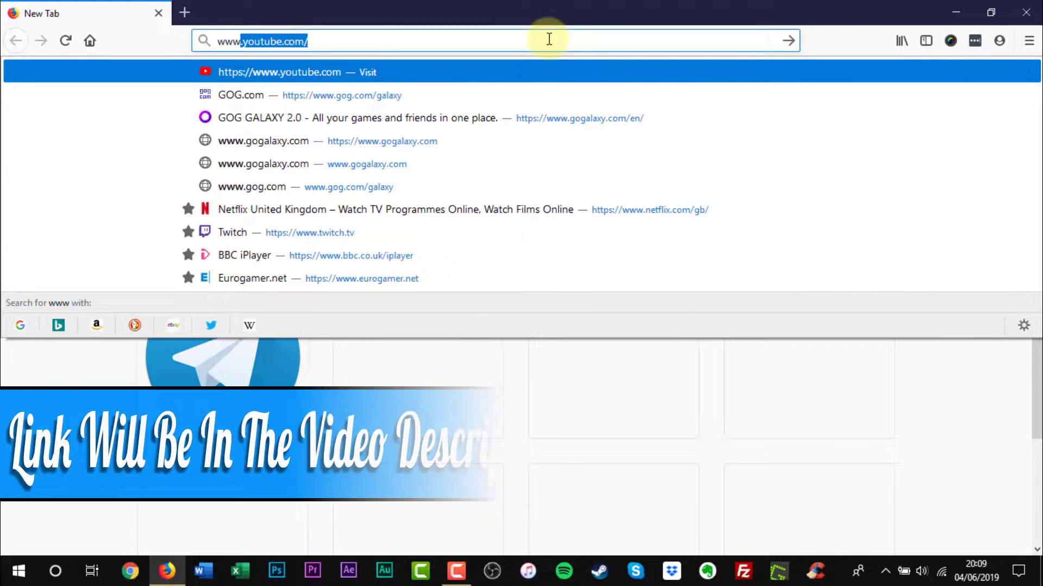
pyautogui.write('.')
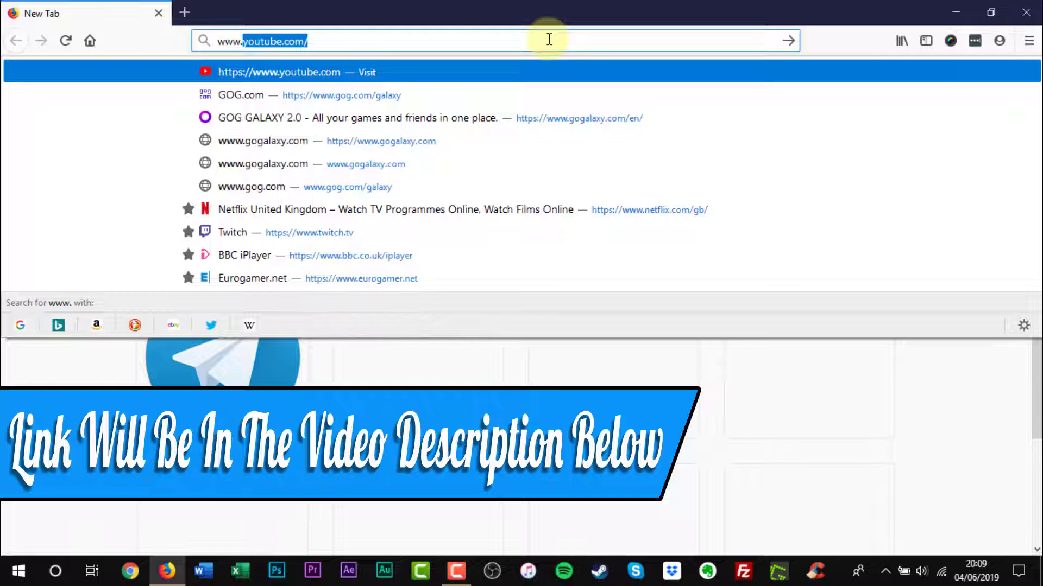
pyautogui.write('or')
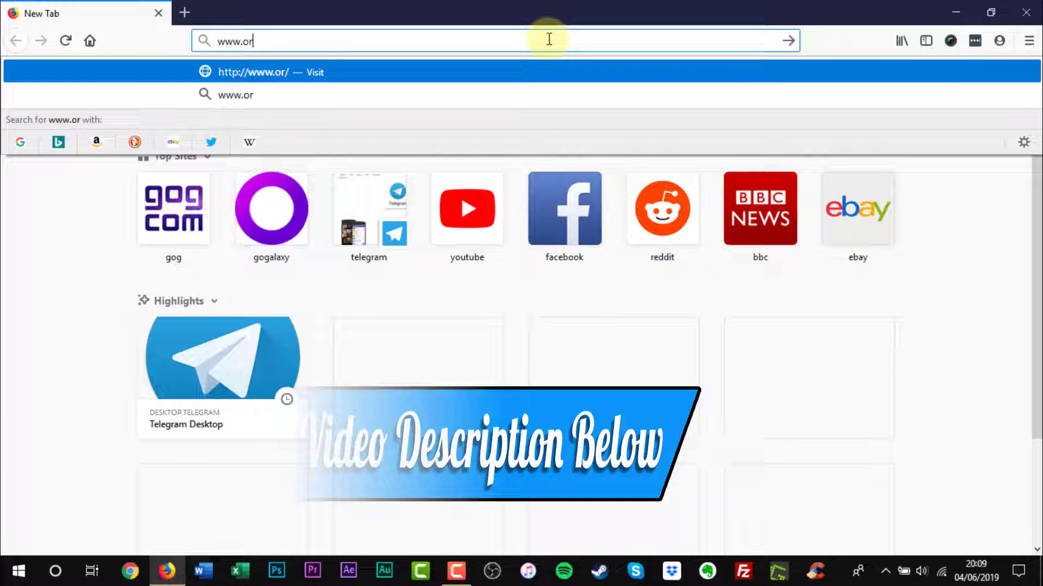
pyautogui.write('i')
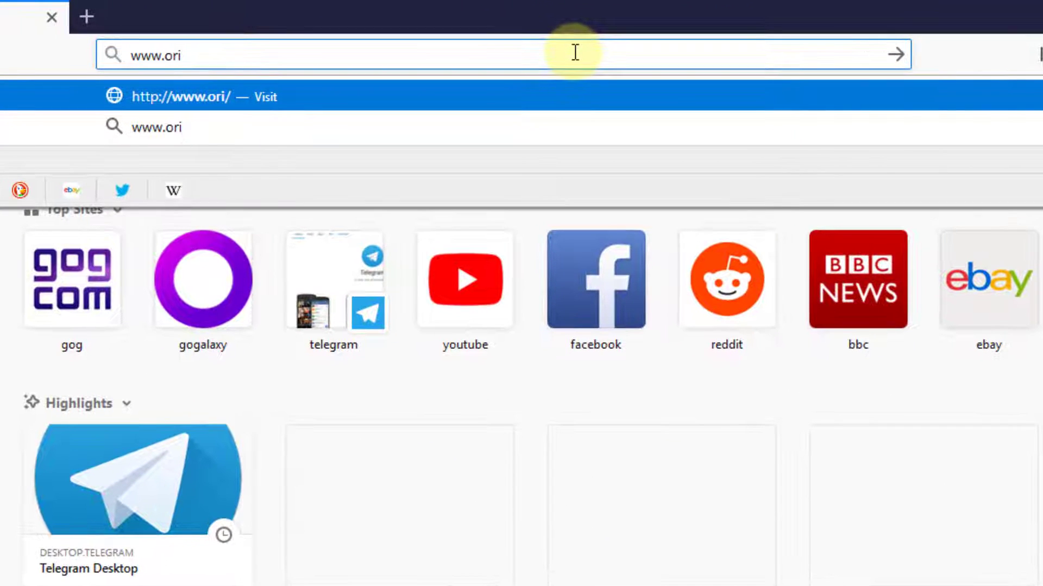
pyautogui.write('gin.c')
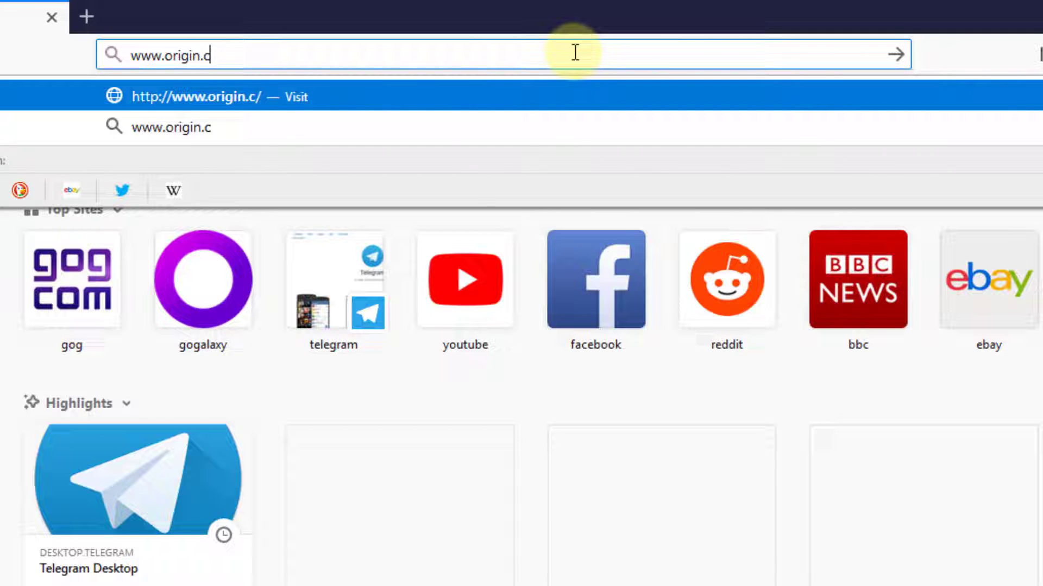
pyautogui.write('om')
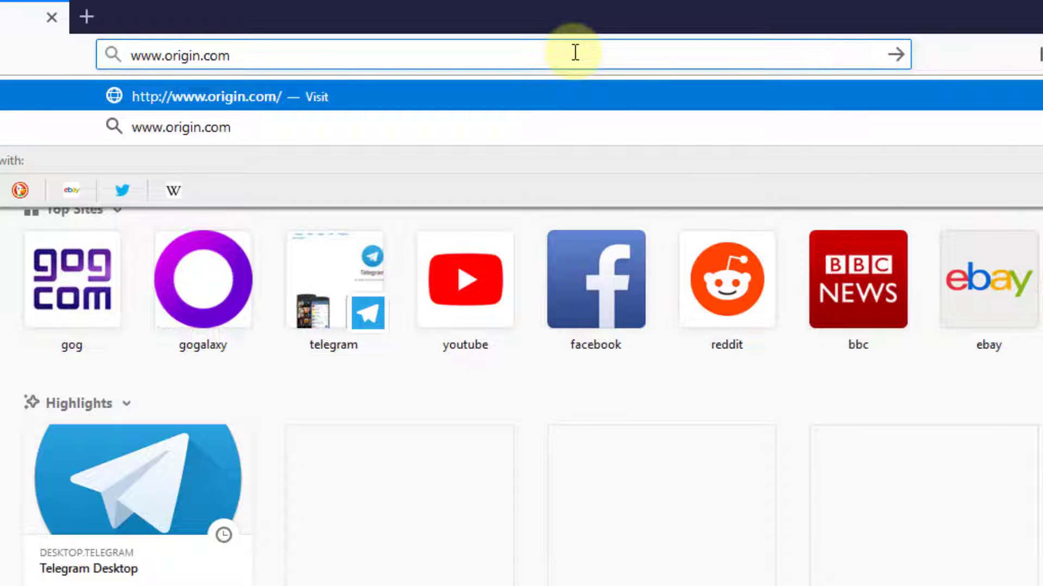
pyautogui.press('Return')
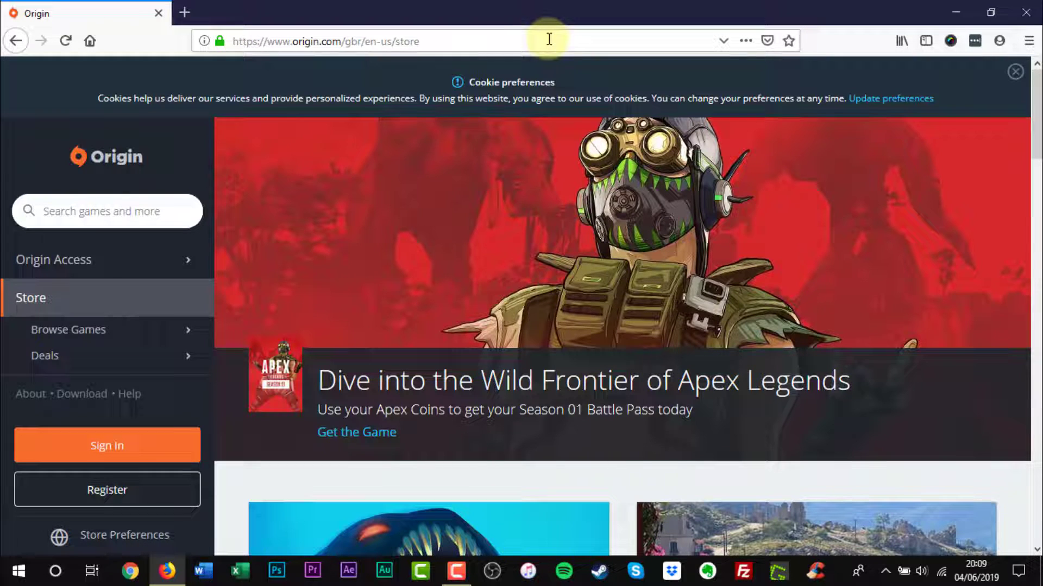
pyautogui.click(82, 399)
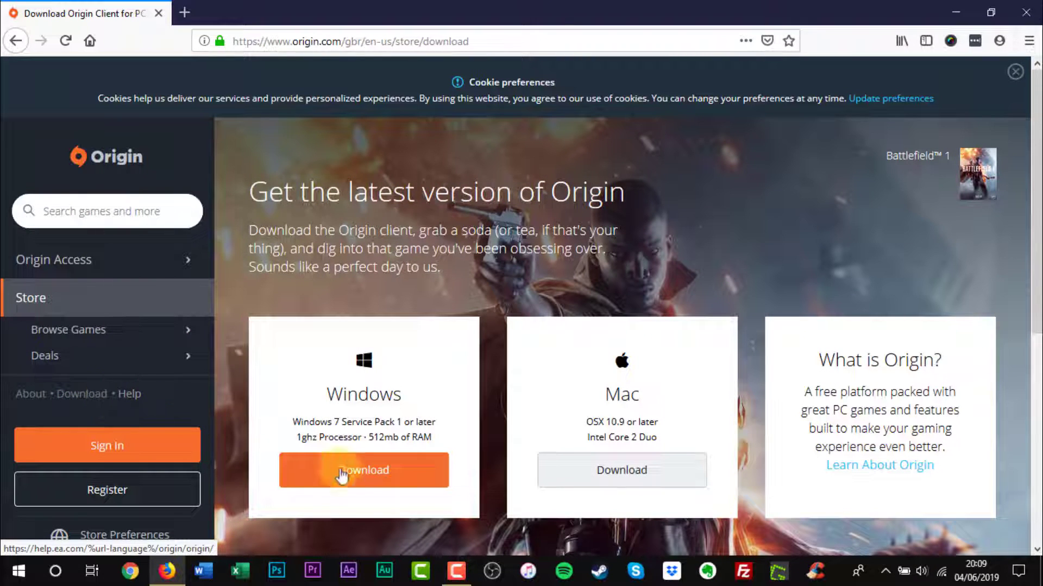
# Save the Windows installer OriginThinSetup.exe and run it from the Downloads panel
pyautogui.click(373, 482)
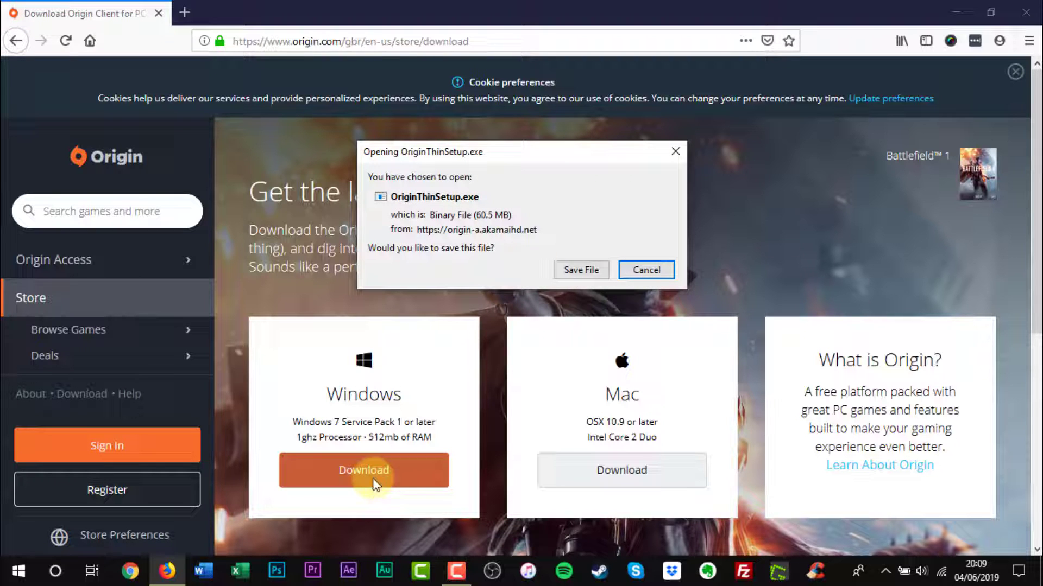
pyautogui.click(580, 270)
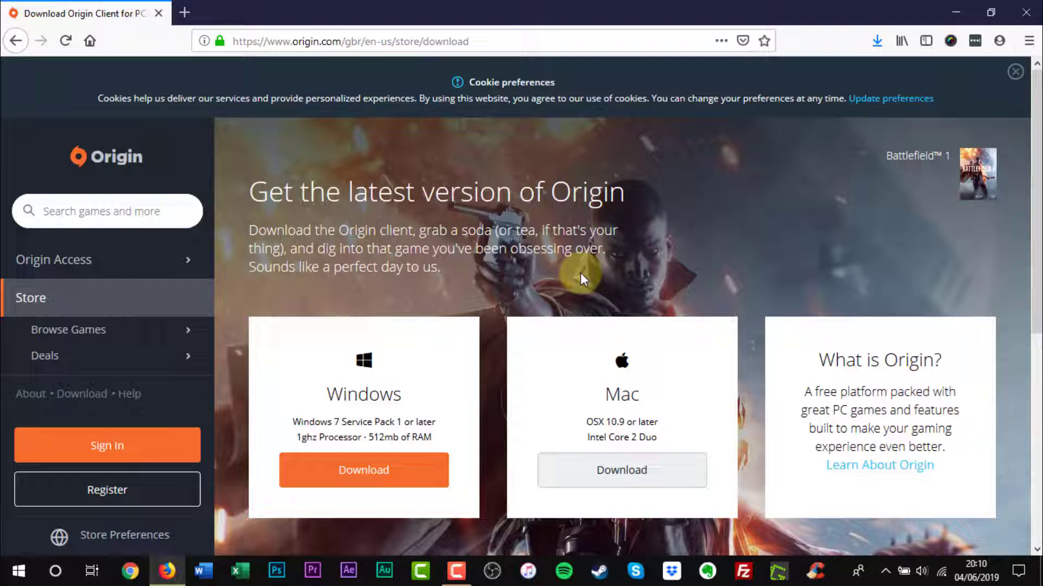
pyautogui.click(878, 44)
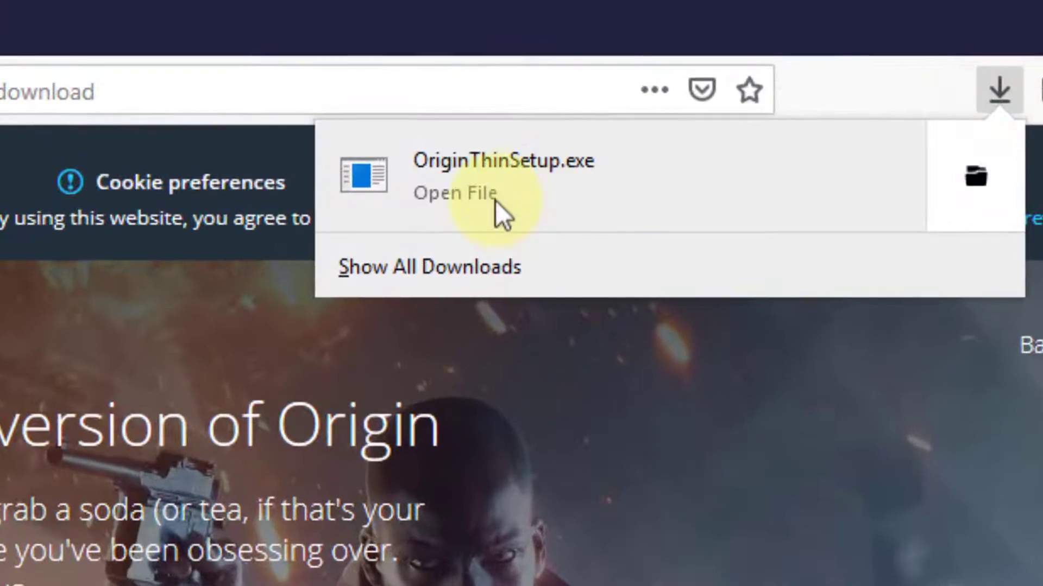
pyautogui.click(642, 92)
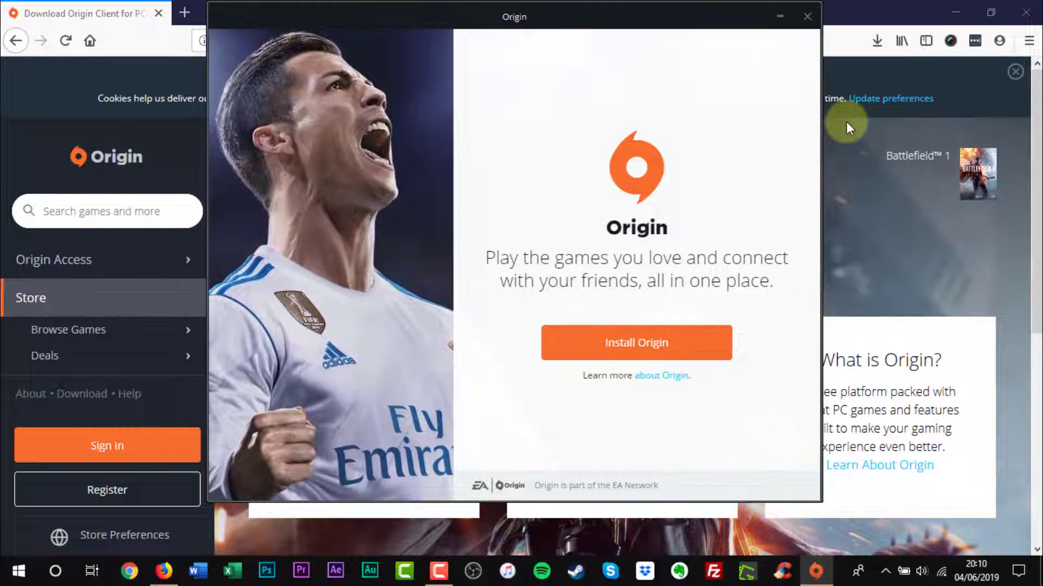
# Install Origin with launch-at-Windows-startup turned off and the End User License Agreement accepted
pyautogui.click(637, 357)
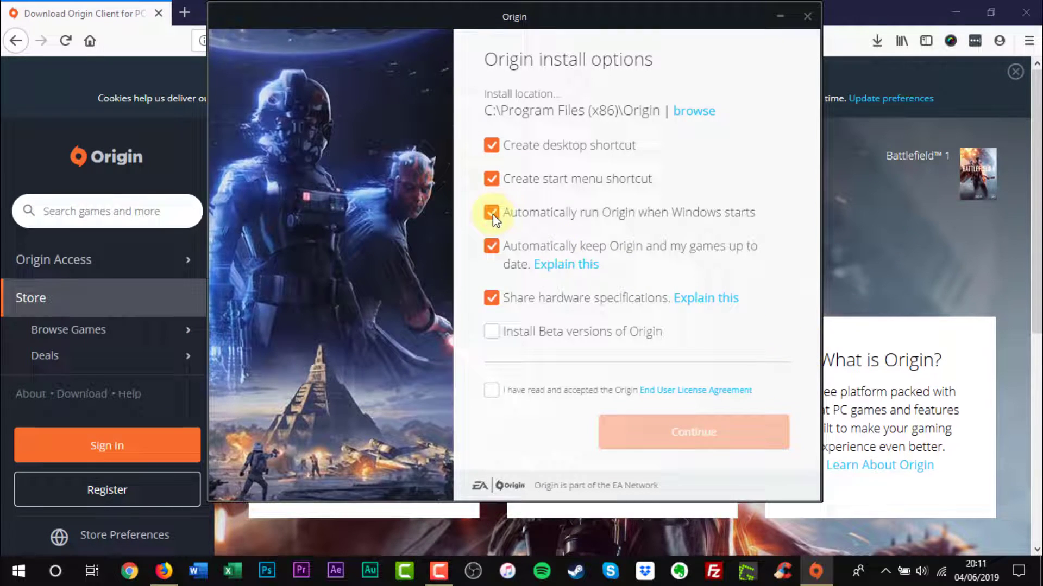
pyautogui.click(492, 213)
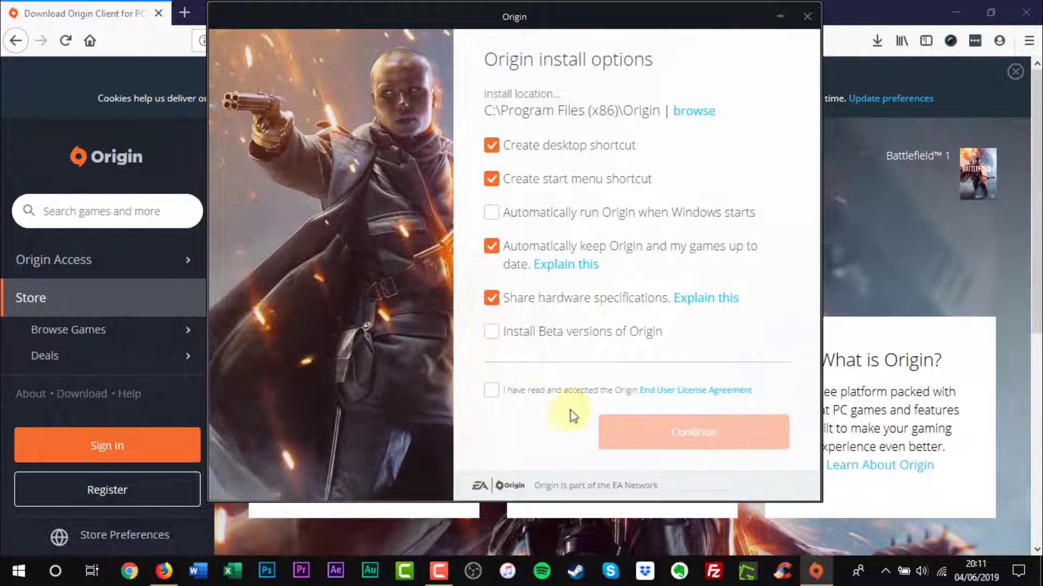
pyautogui.click(491, 391)
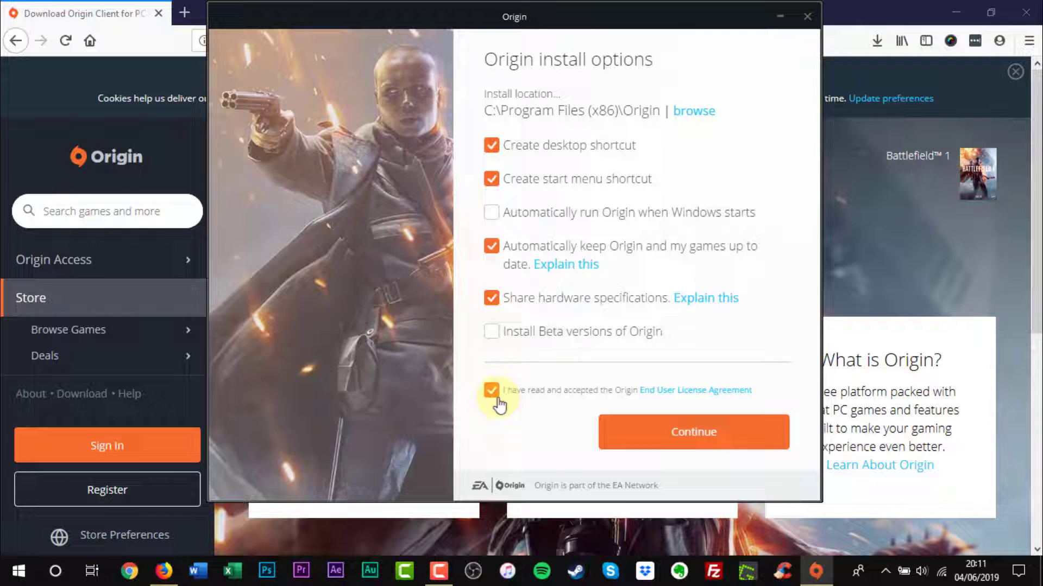
pyautogui.click(720, 444)
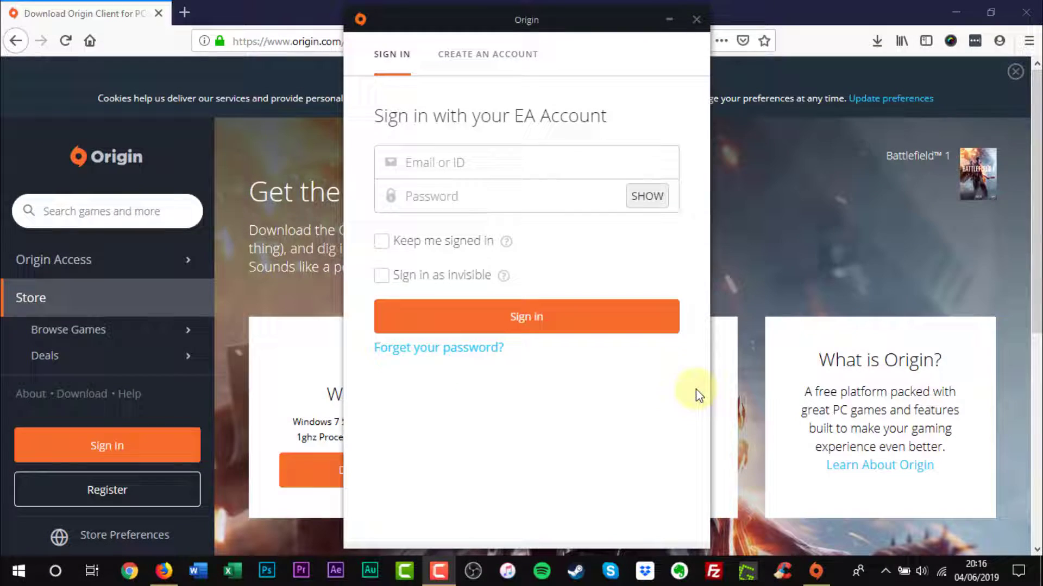
# Start a new EA account with birth date September 11 and the user agreement accepted
pyautogui.click(490, 59)
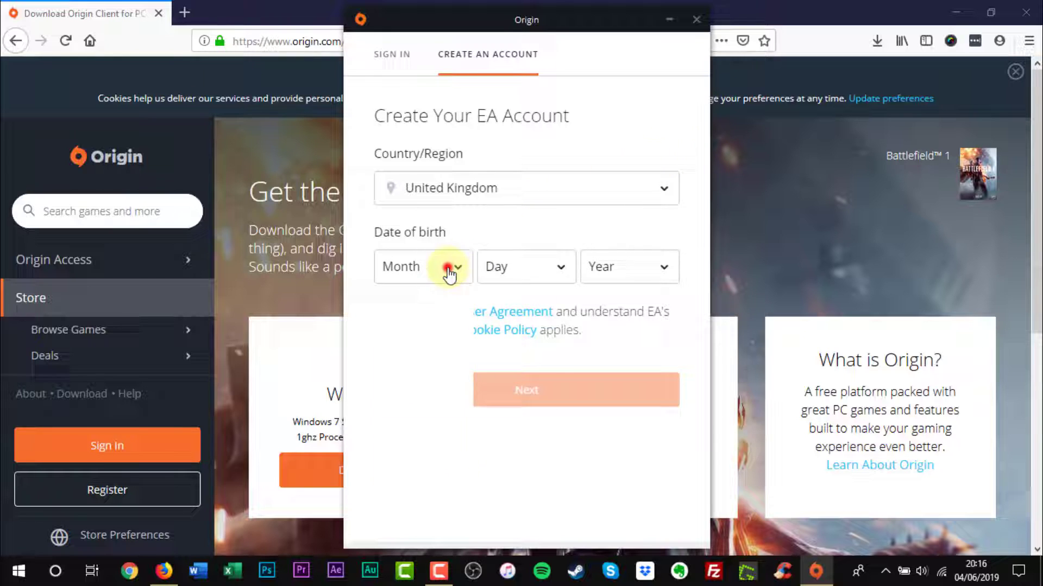
pyautogui.click(449, 268)
pyautogui.click(431, 432)
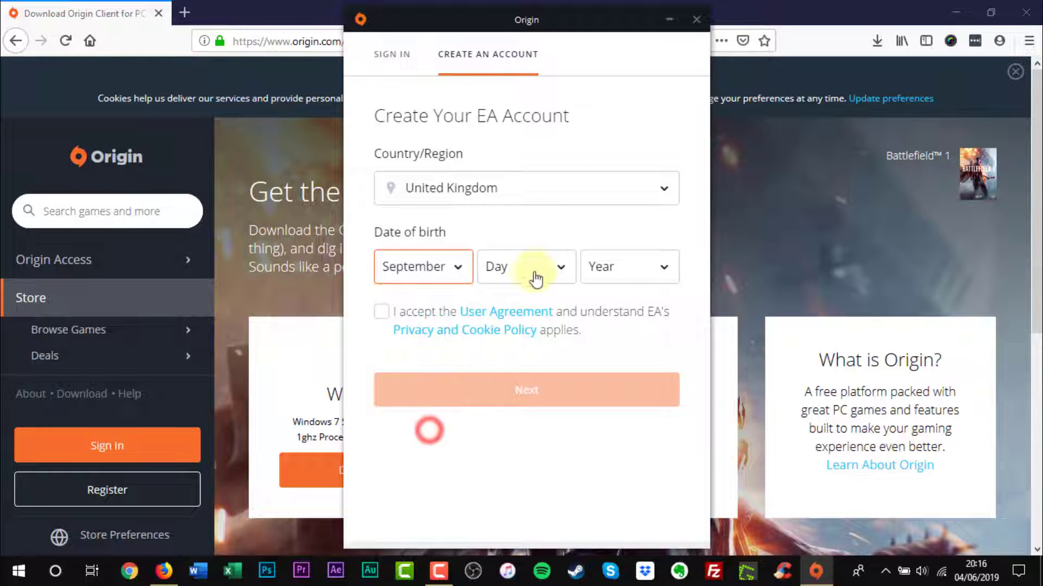
pyautogui.click(533, 272)
pyautogui.click(503, 463)
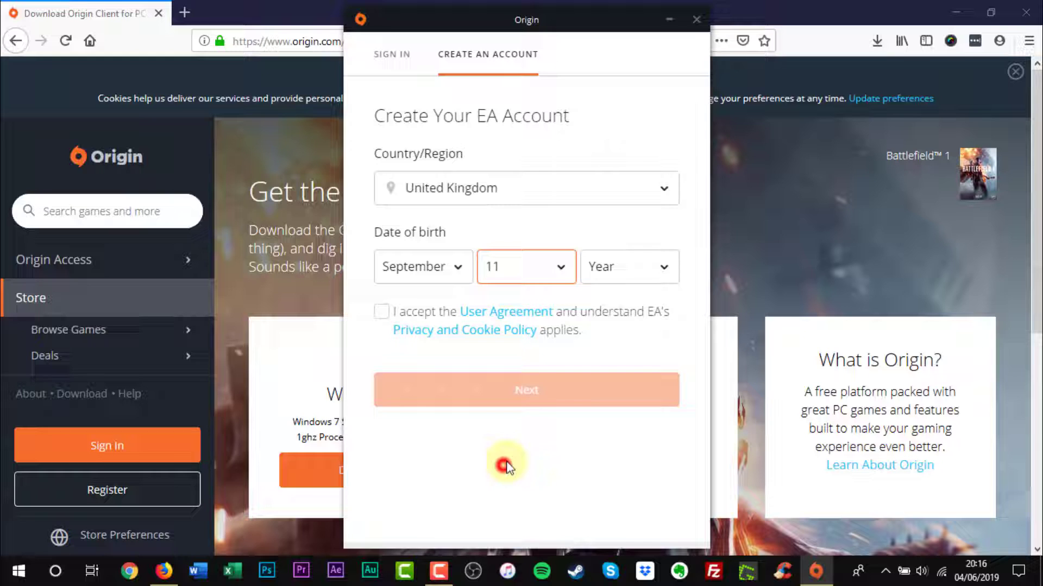
pyautogui.click(659, 269)
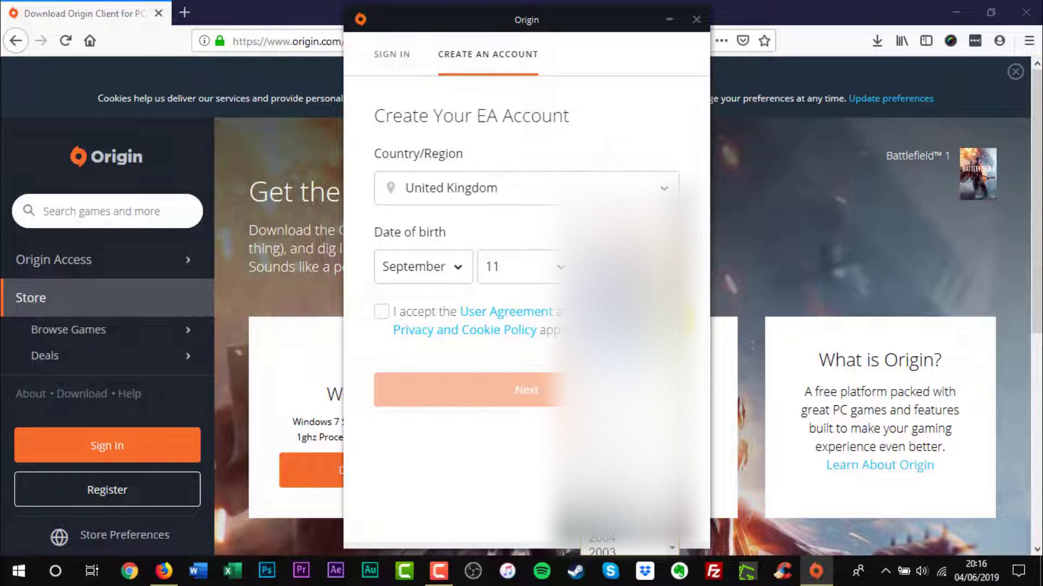
pyautogui.scroll(-4, 625, 380)
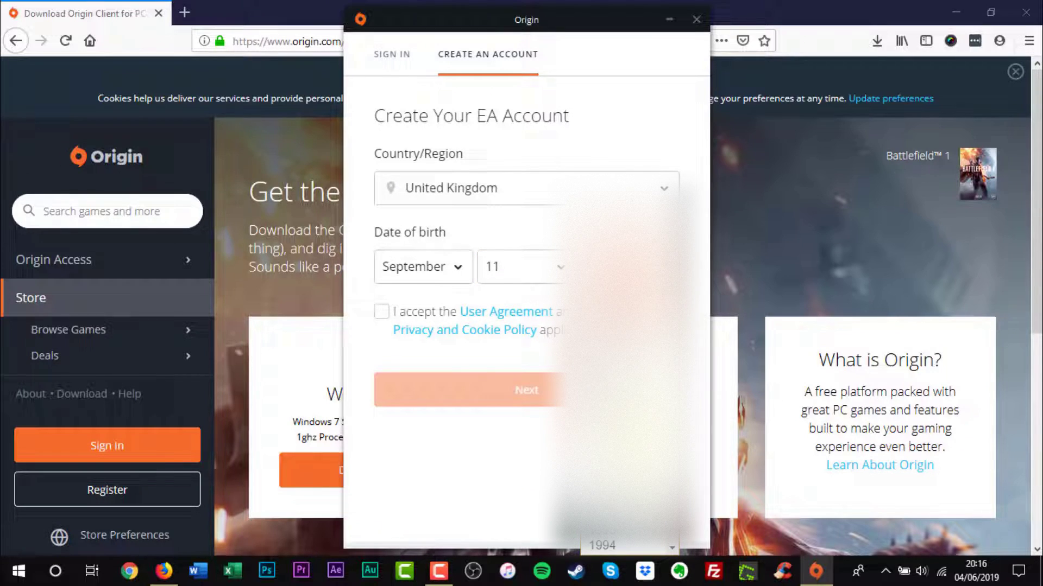
pyautogui.click(634, 436)
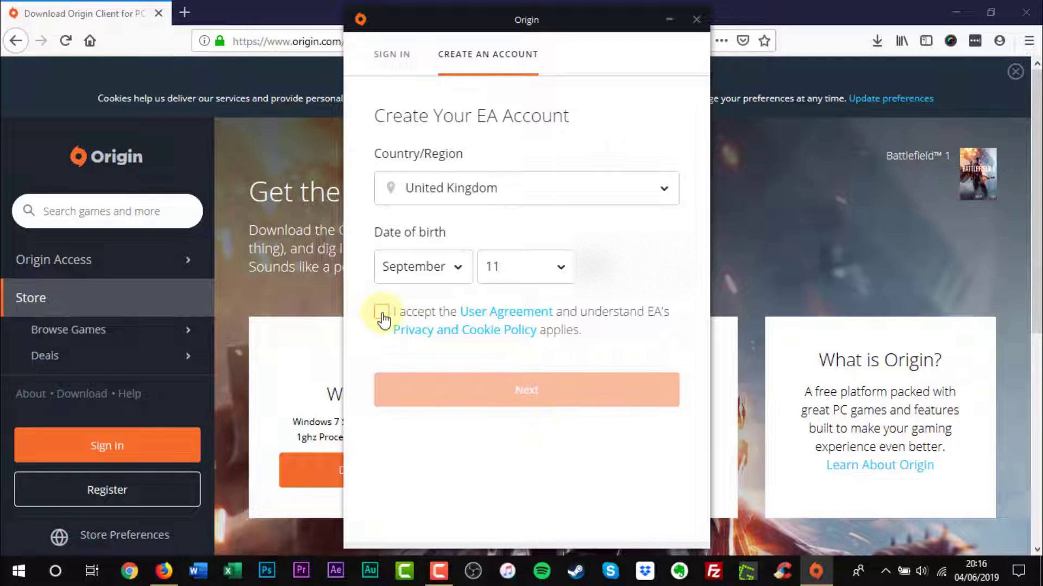
pyautogui.click(382, 313)
pyautogui.click(596, 389)
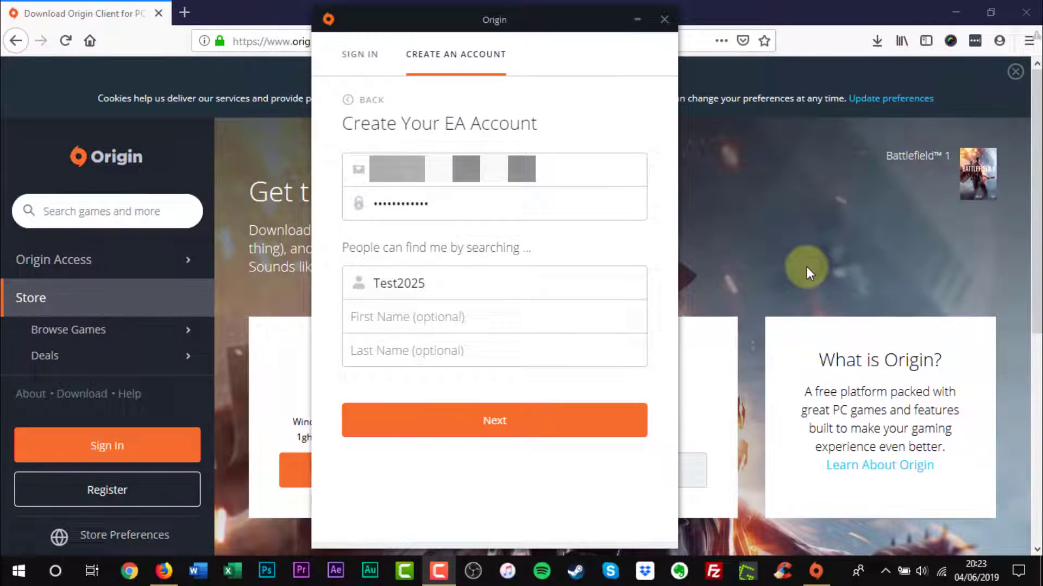
# Choose 'What elementary school did you attend?' as the security question and create the account
pyautogui.click(547, 435)
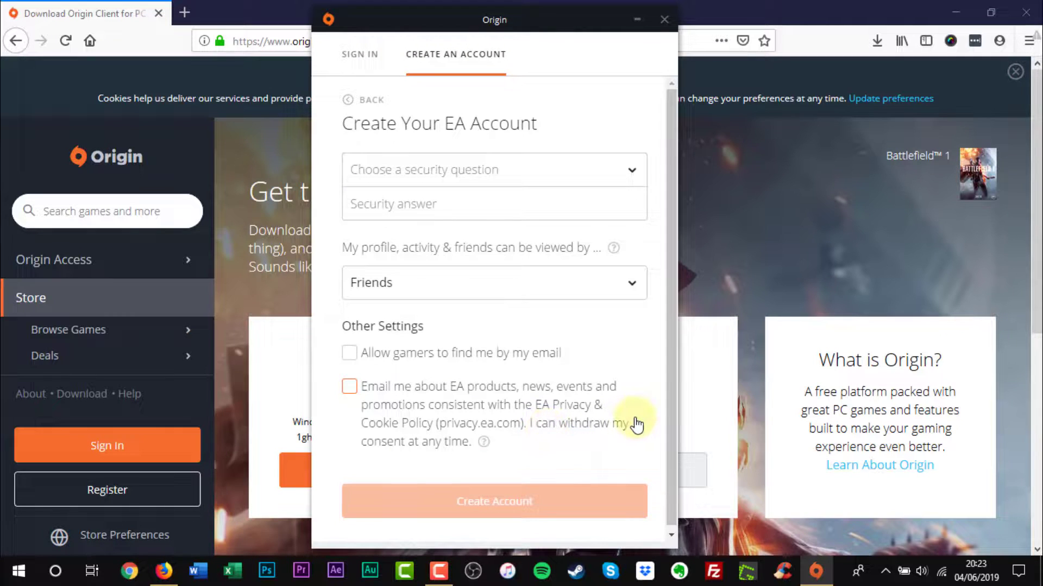
pyautogui.click(630, 171)
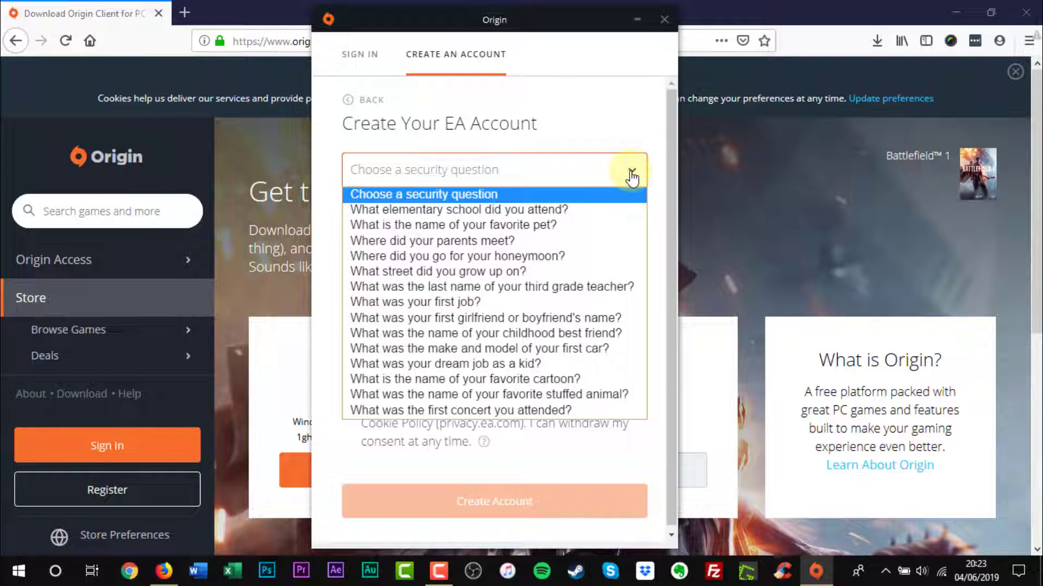
pyautogui.click(596, 210)
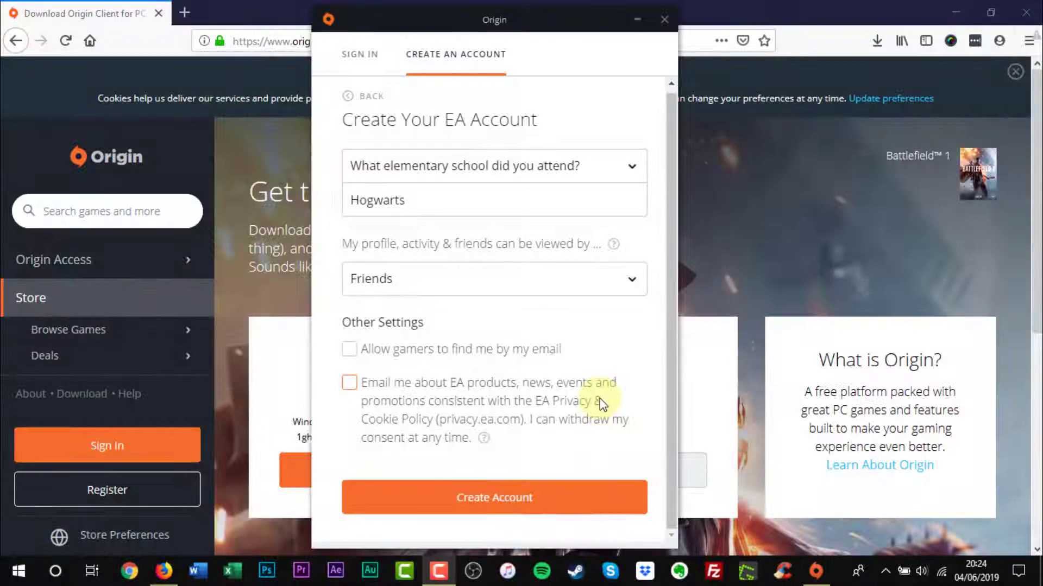
pyautogui.click(546, 508)
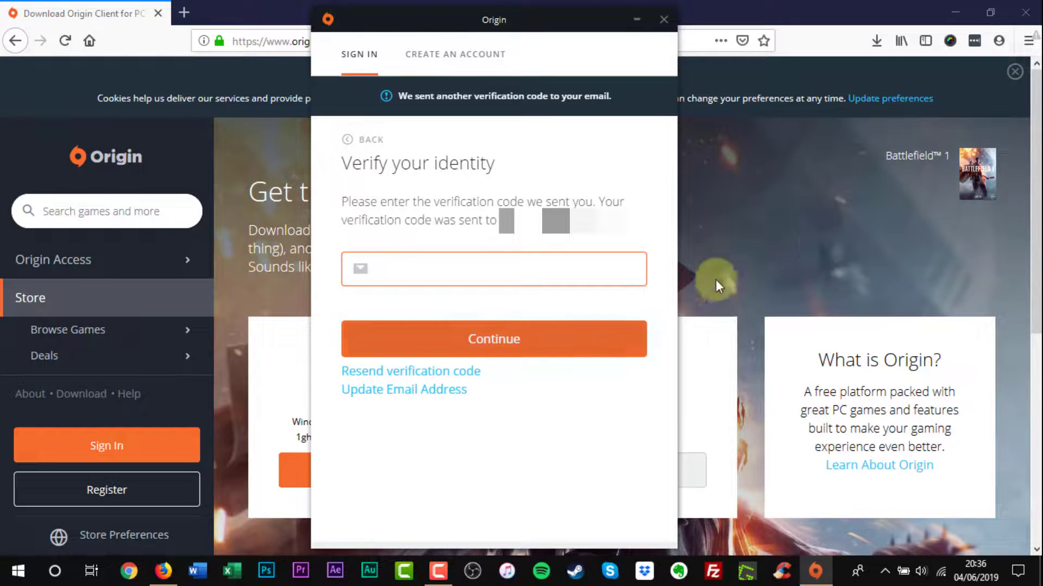
# Submit the e-mailed verification code, finish setup, and maximize the Origin home window
pyautogui.click(495, 352)
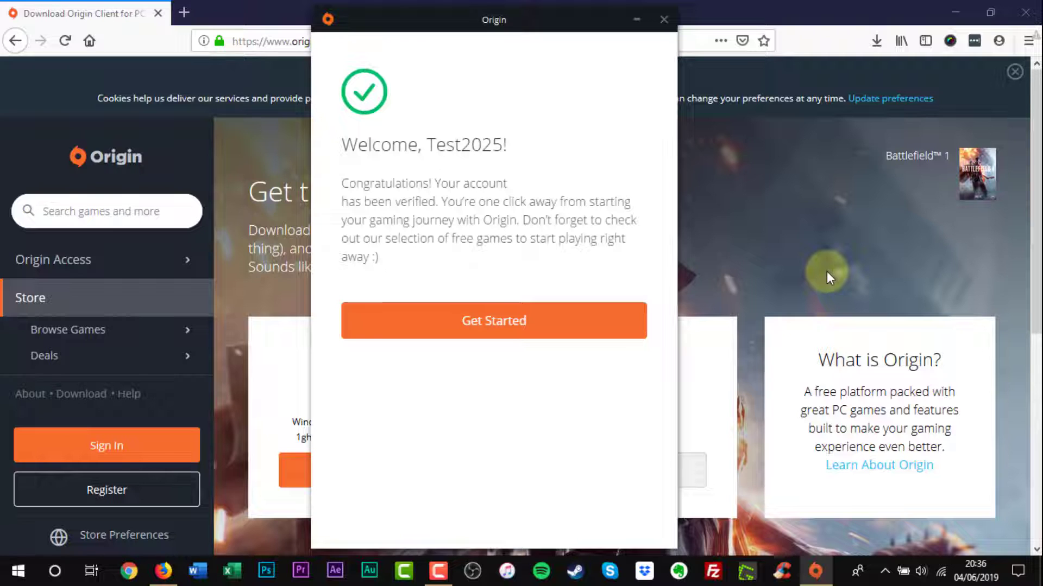
pyautogui.click(572, 318)
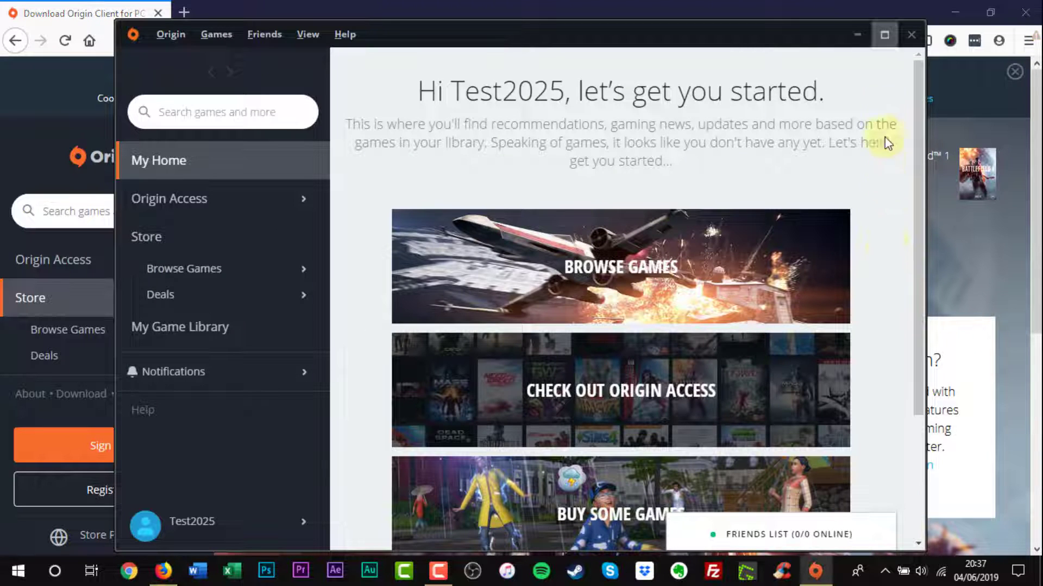
pyautogui.click(884, 33)
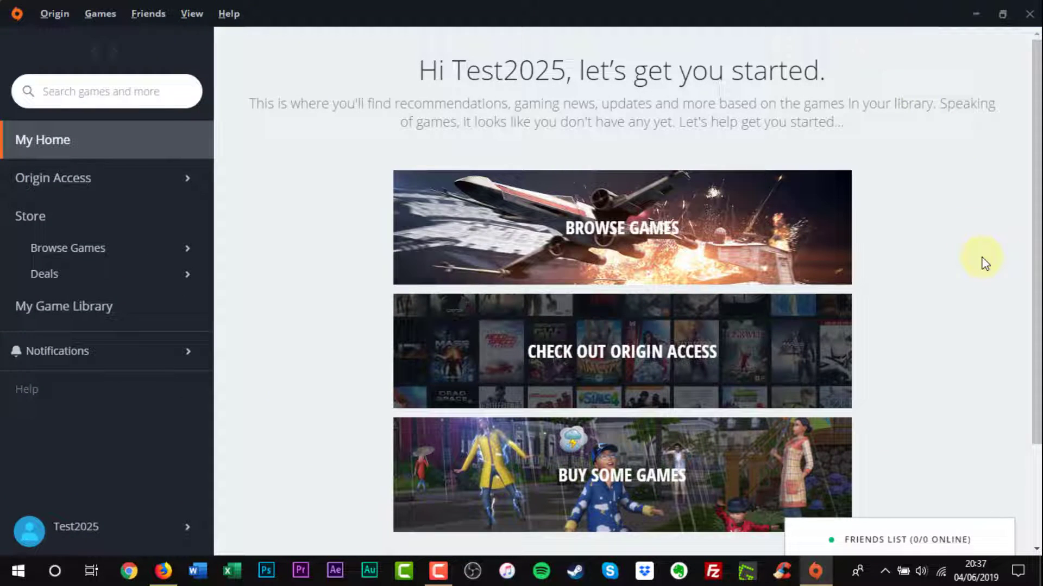